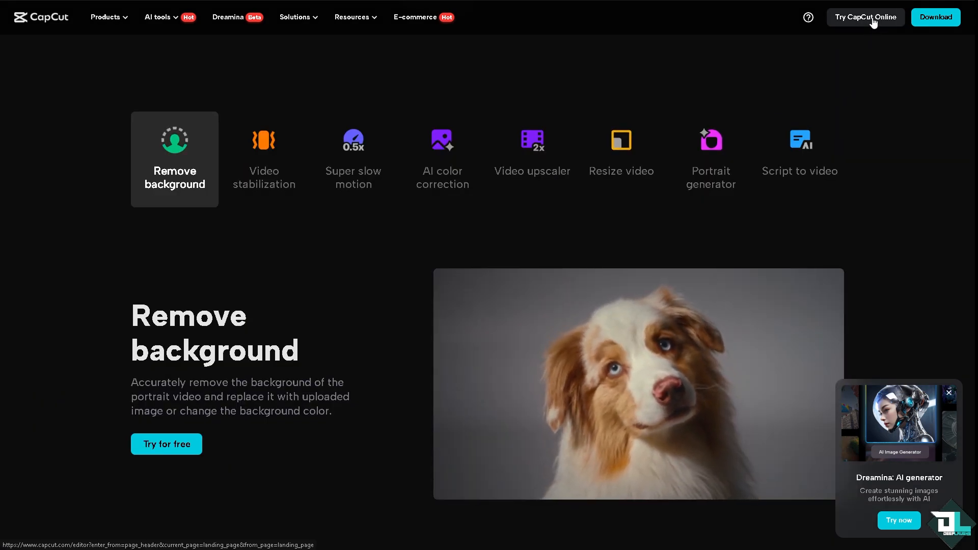
- Open CapCut's online editor and look through the feature slides in its welcome dialog
{"action": "left_click", "coordinate": [867, 20]}
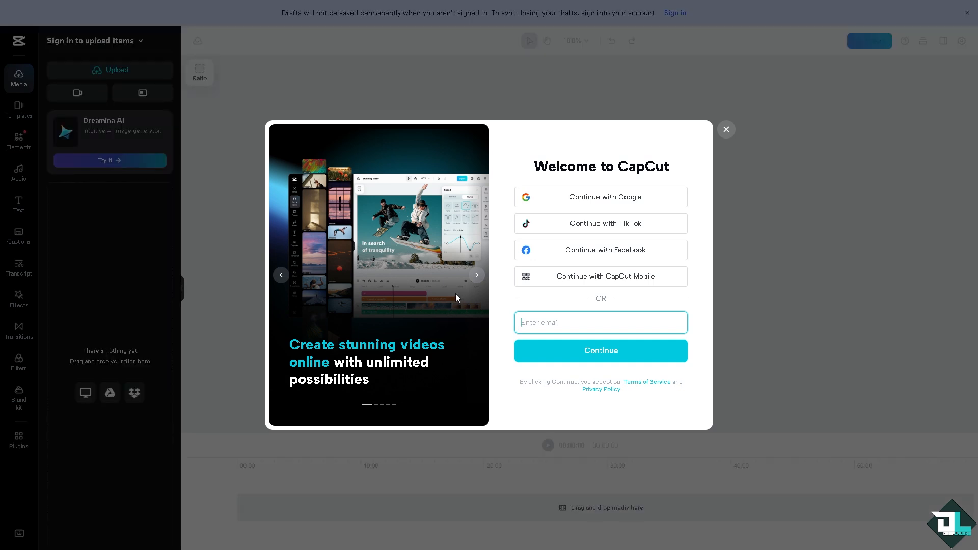
{"action": "left_click", "coordinate": [476, 276]}
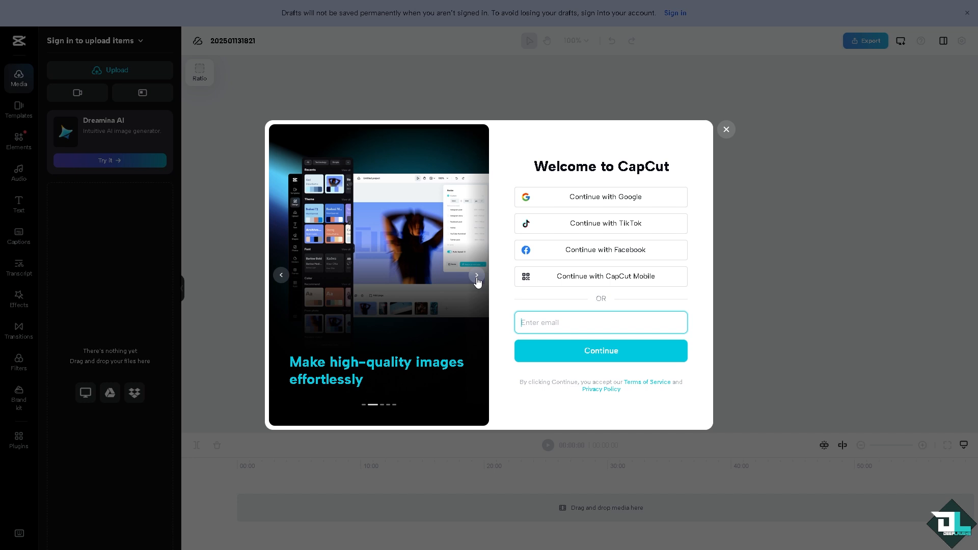
{"action": "left_click", "coordinate": [477, 276]}
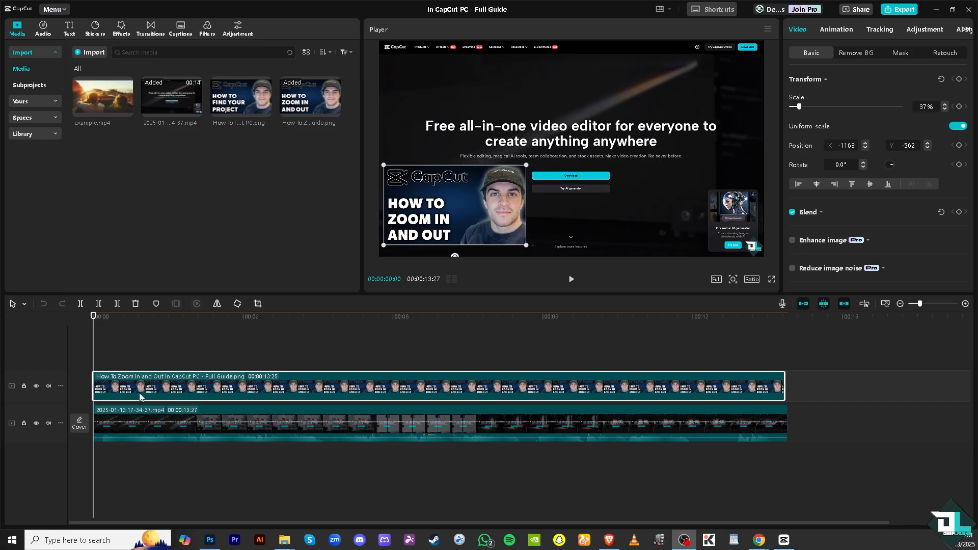
- In the CapCut desktop editor, preview the start of the timeline and place the playhead at 00:00:01:10
{"action": "left_click", "coordinate": [571, 279]}
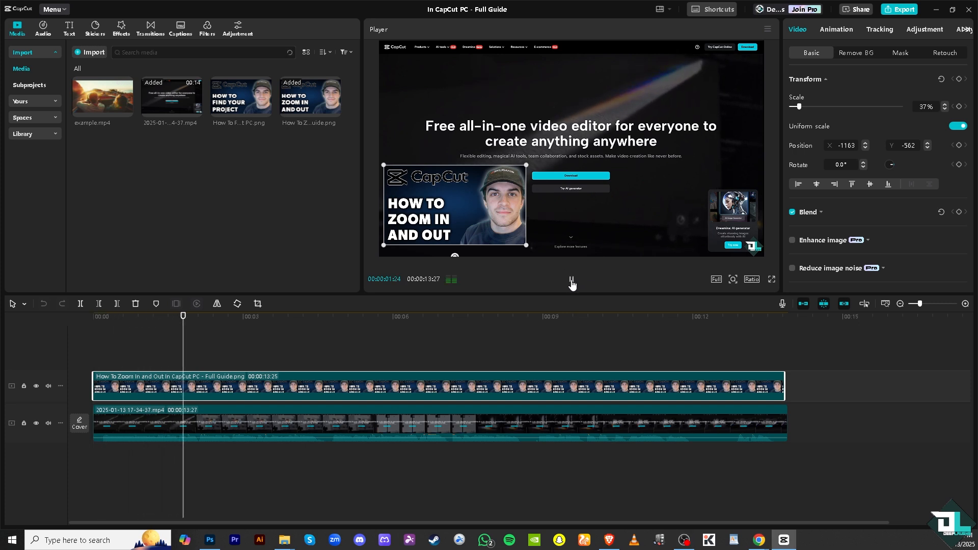
{"action": "left_click", "coordinate": [571, 280]}
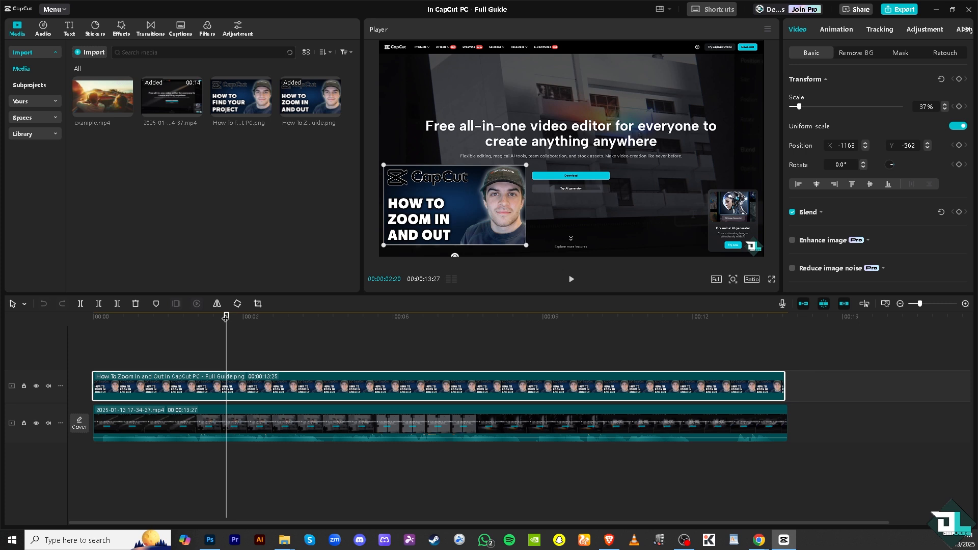
{"action": "left_click_drag", "start_coordinate": [226, 317], "coordinate": [160, 327]}
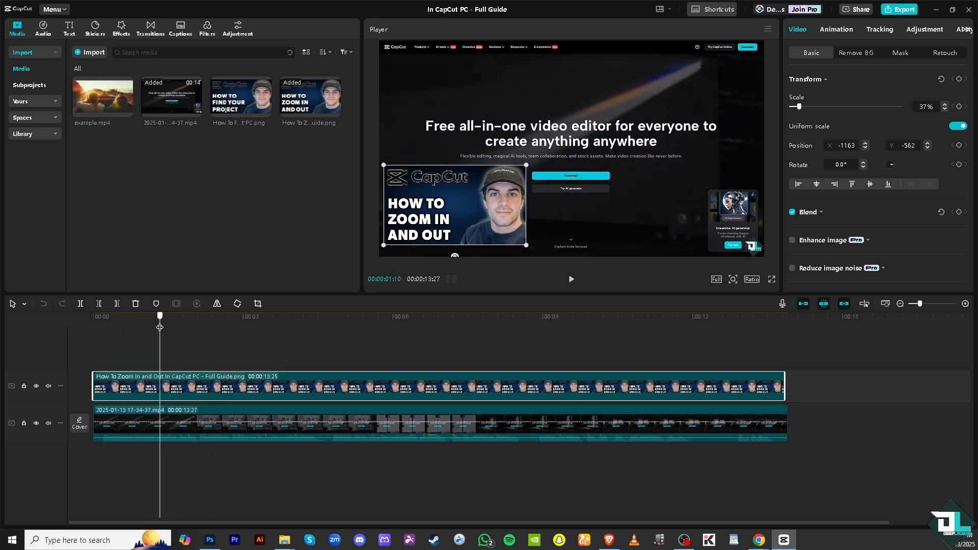
- Add a Transform keyframe to the screen-recording video clip at 00:00:01:10 with the scale at 100%
{"action": "left_click", "coordinate": [424, 79]}
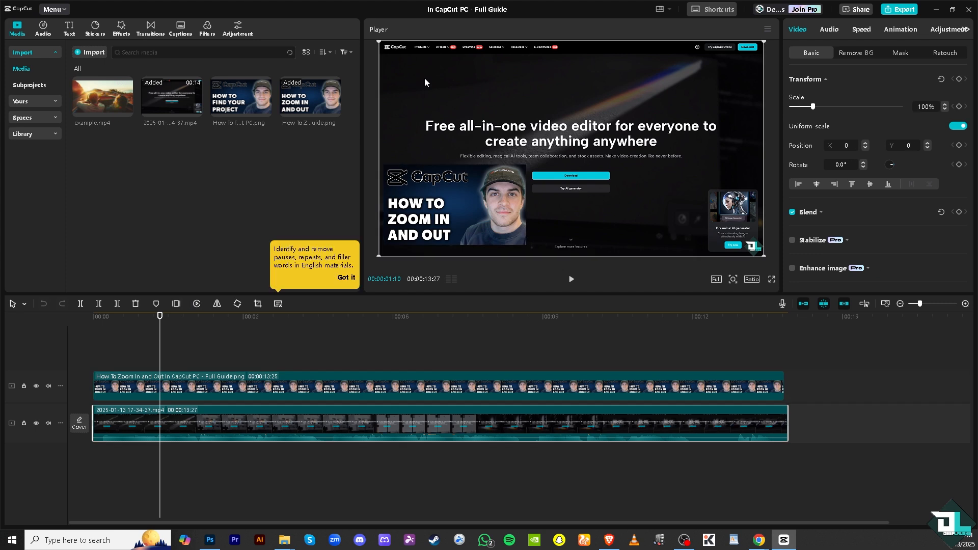
{"action": "left_click", "coordinate": [457, 207]}
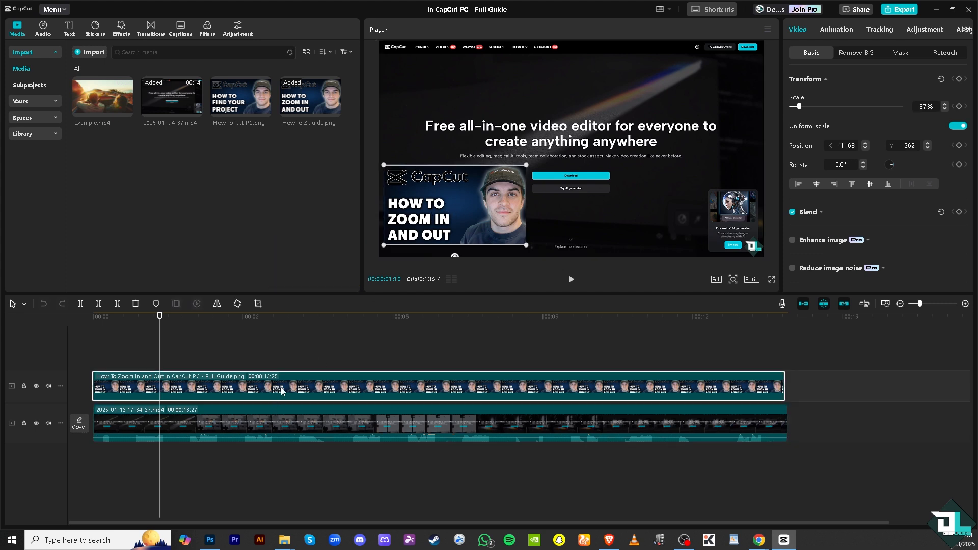
{"action": "left_click", "coordinate": [350, 425]}
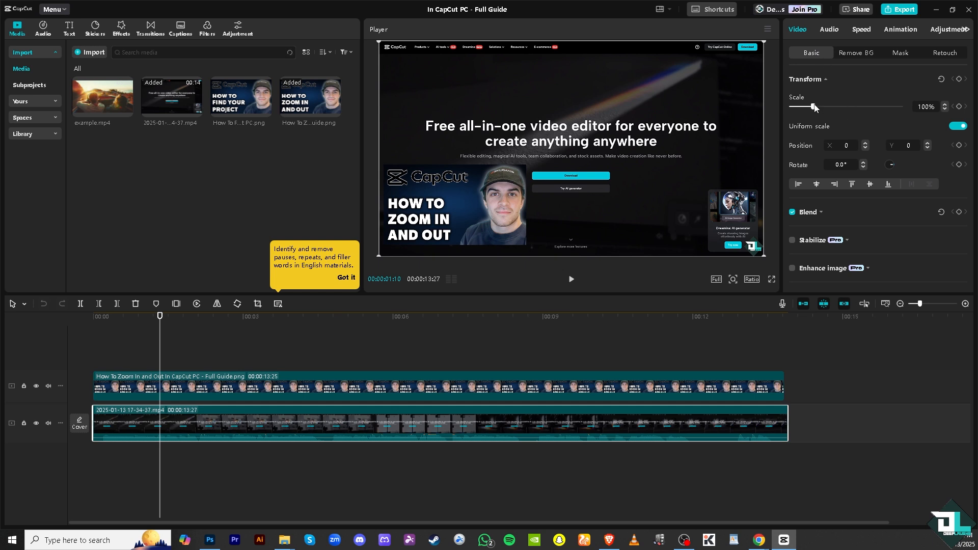
{"action": "mouse_move", "coordinate": [814, 107]}
{"action": "left_mouse_down"}
{"action": "mouse_move", "coordinate": [857, 109]}
{"action": "mouse_move", "coordinate": [813, 108]}
{"action": "left_mouse_up"}
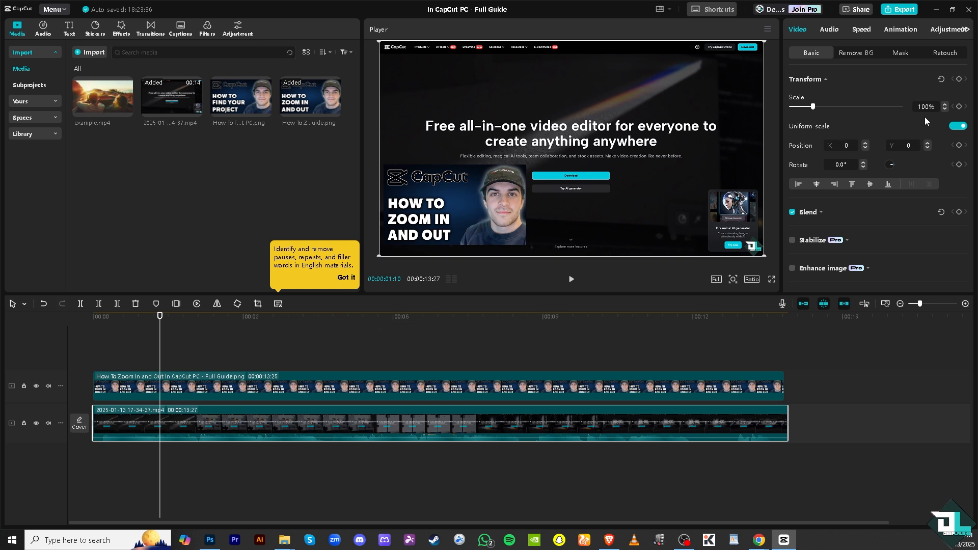
{"action": "left_click", "coordinate": [959, 80]}
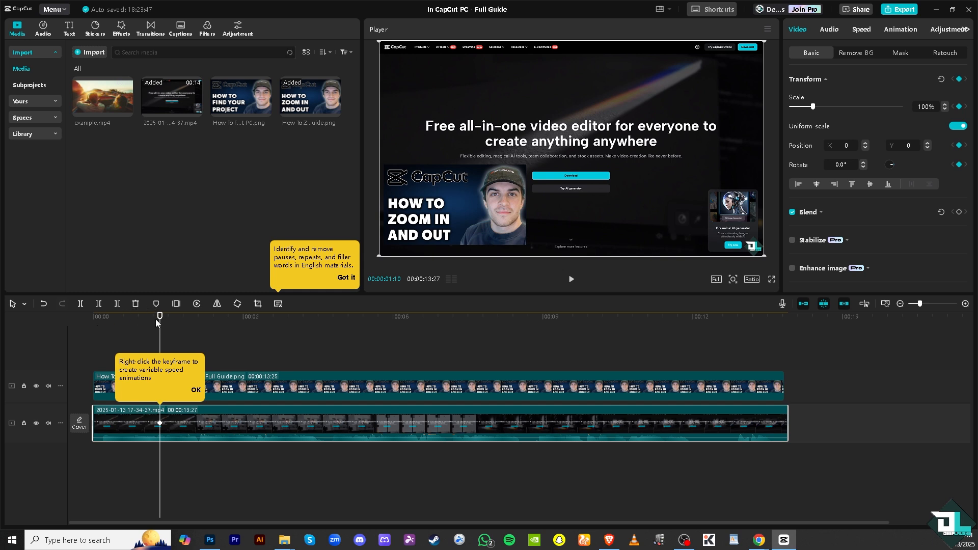
- Try to add a 308% scale keyframe to the video clip at 00:00:03:15
{"action": "left_click_drag", "start_coordinate": [159, 316], "coordinate": [268, 329]}
{"action": "left_click_drag", "start_coordinate": [814, 108], "coordinate": [864, 114]}
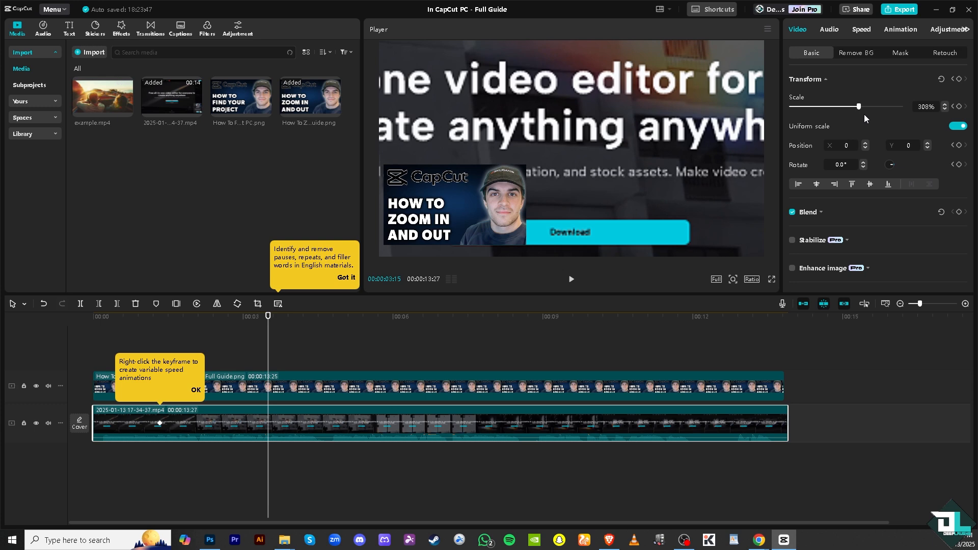
{"action": "left_click", "coordinate": [959, 106]}
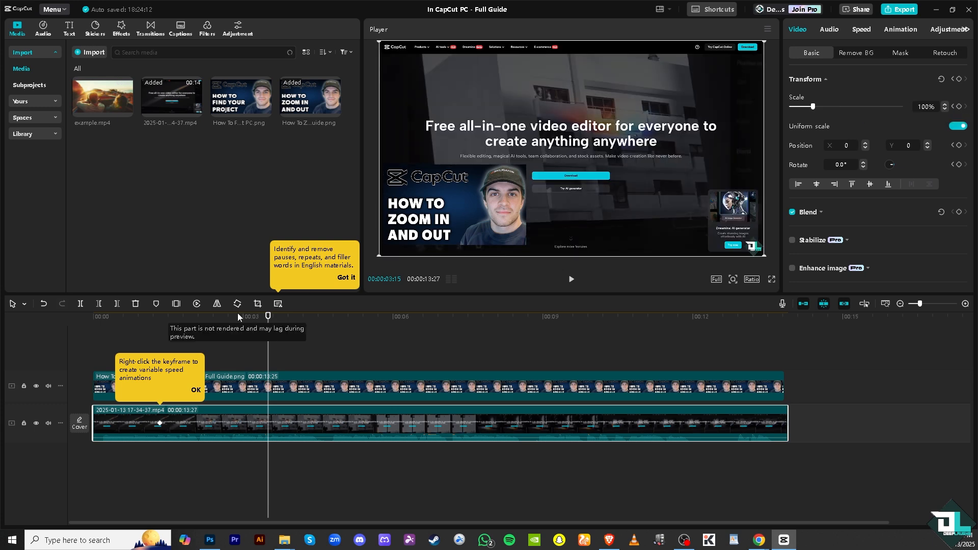
- Play the timeline from the beginning to check whether the video clip zooms in
{"action": "left_click_drag", "start_coordinate": [268, 316], "coordinate": [85, 324]}
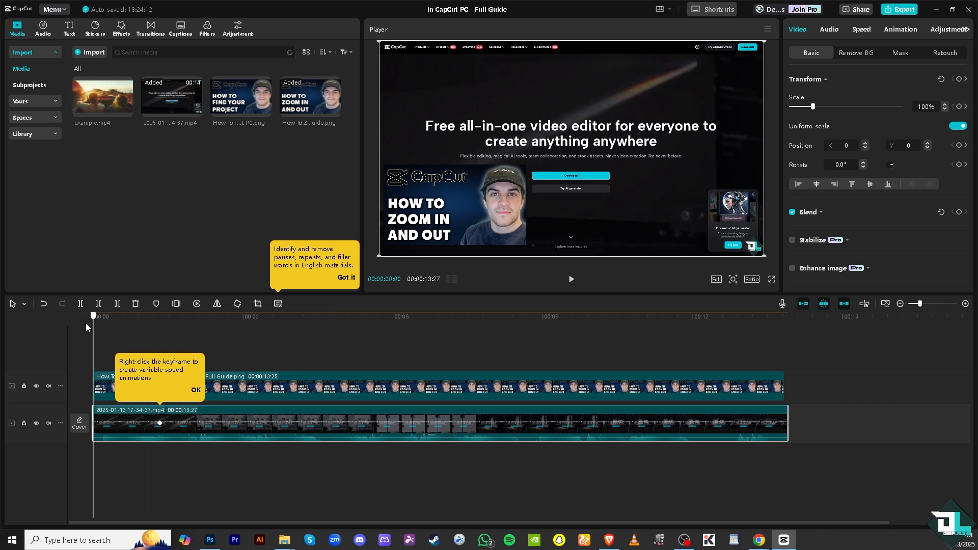
{"action": "left_click", "coordinate": [571, 279]}
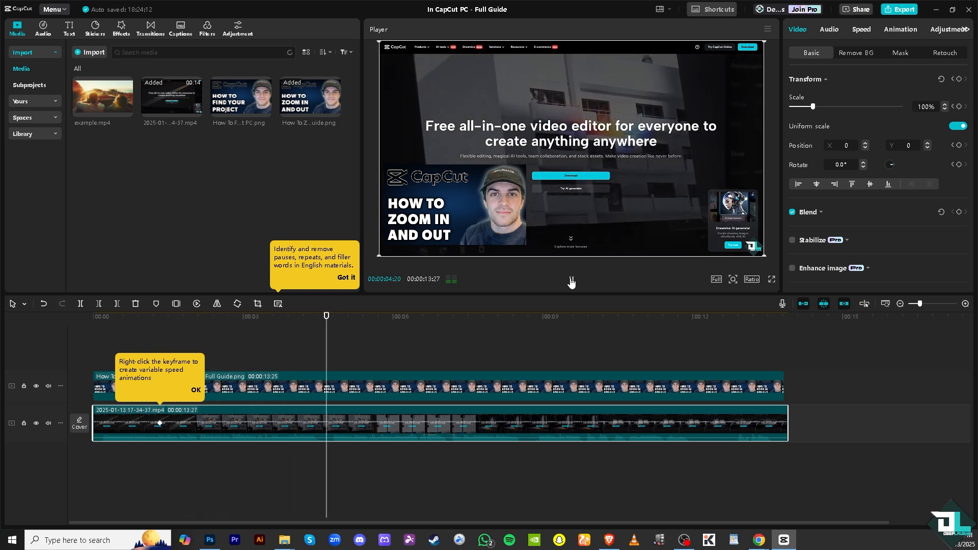
{"action": "left_click", "coordinate": [571, 281]}
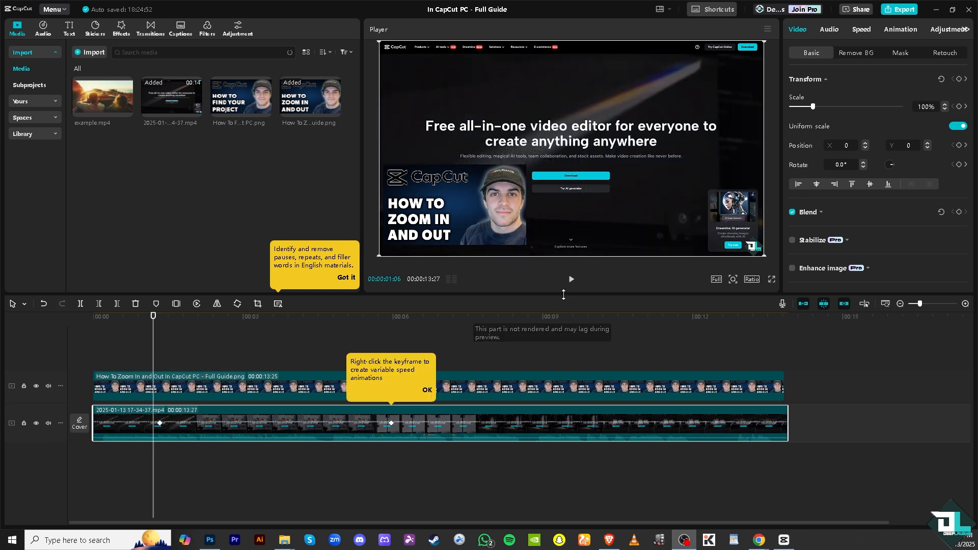
- Play the zoom-in between the first and second keyframes, and replay it from the start of the timeline
{"action": "left_click", "coordinate": [571, 281]}
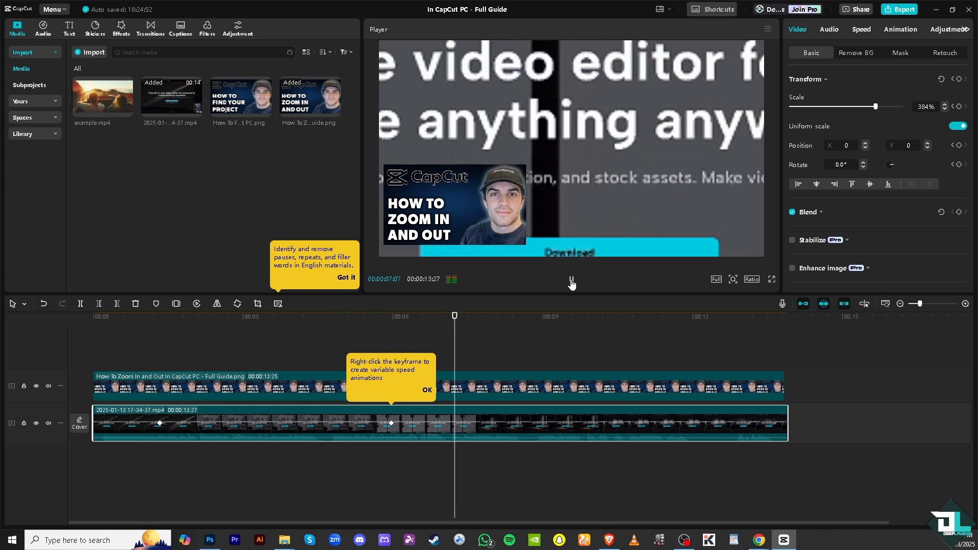
{"action": "left_click", "coordinate": [571, 282]}
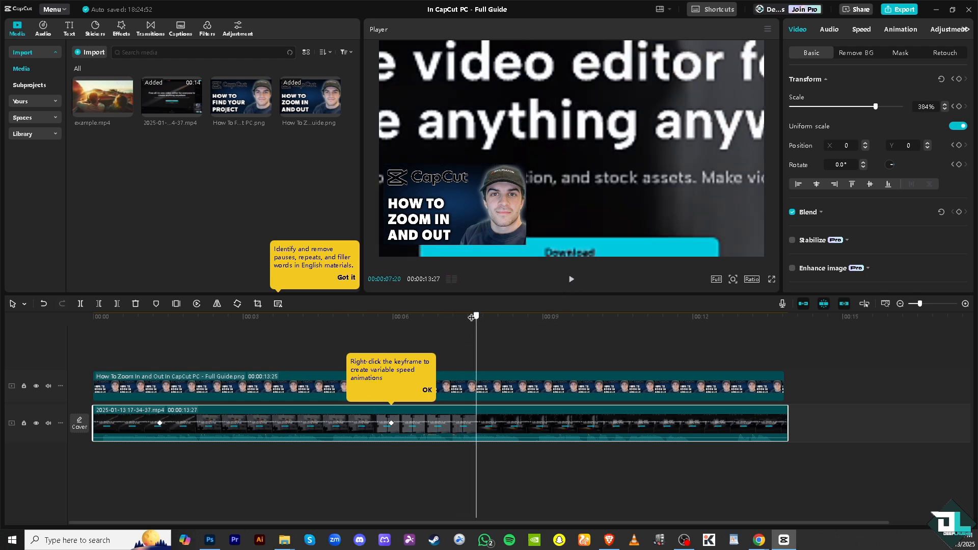
{"action": "left_click_drag", "start_coordinate": [473, 318], "coordinate": [62, 320]}
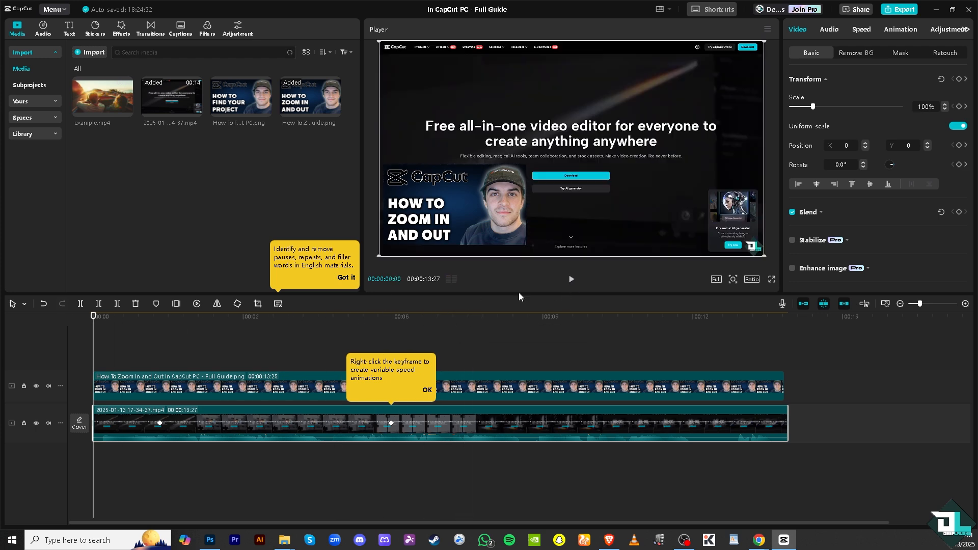
{"action": "left_click", "coordinate": [572, 280]}
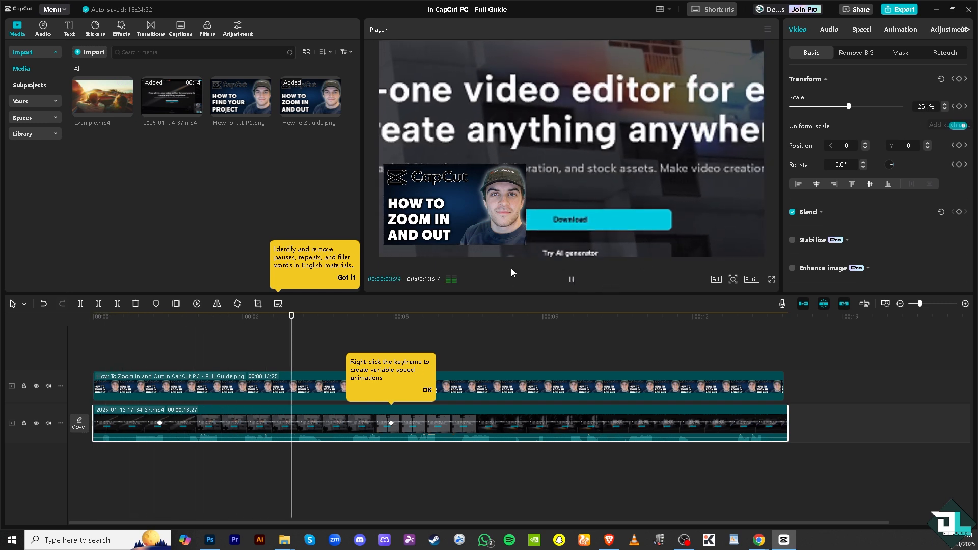
{"action": "left_click", "coordinate": [572, 280]}
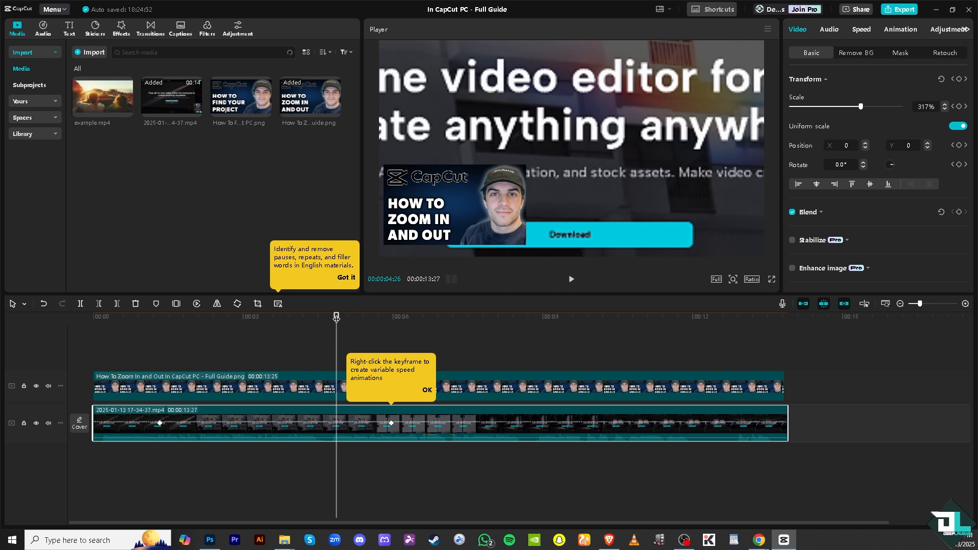
- Try to add a 100% scale keyframe to the video clip at 00:00:09:24, and undo the added keyframe
{"action": "left_click_drag", "start_coordinate": [336, 318], "coordinate": [390, 327]}
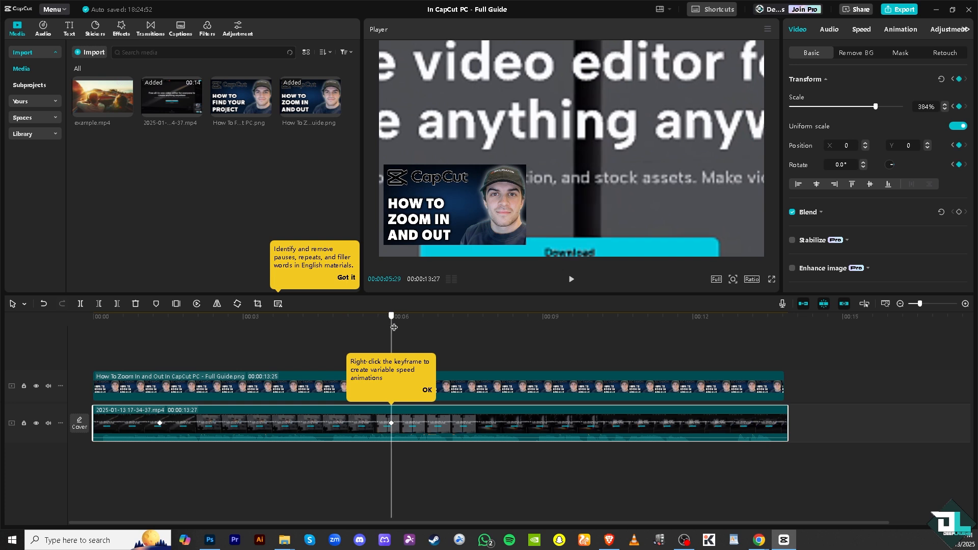
{"action": "left_click_drag", "start_coordinate": [395, 328], "coordinate": [583, 355]}
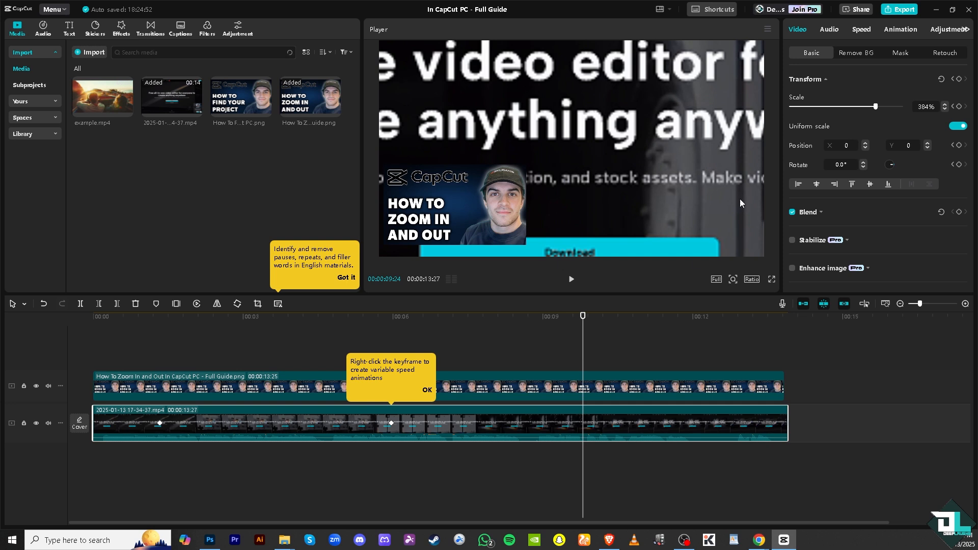
{"action": "left_click_drag", "start_coordinate": [876, 109], "coordinate": [812, 110]}
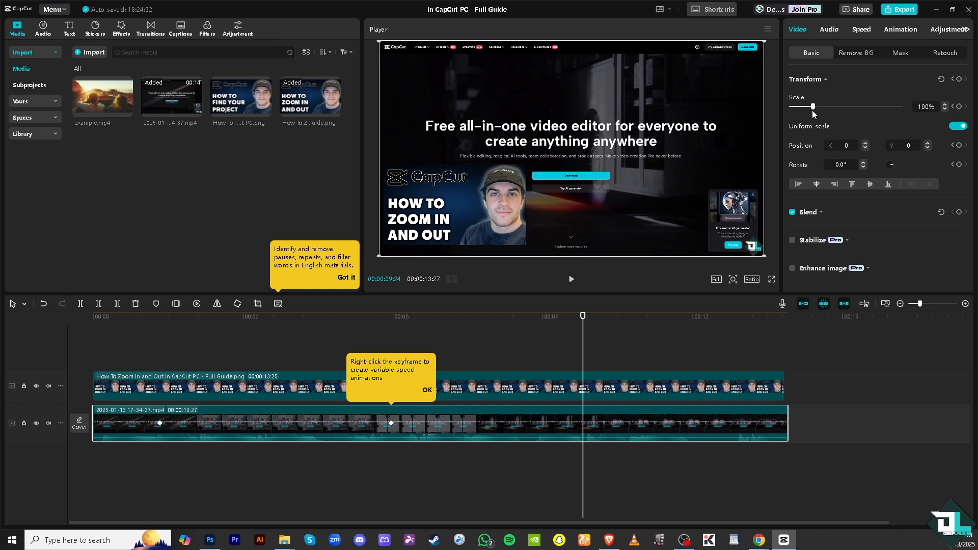
{"action": "left_click", "coordinate": [959, 107]}
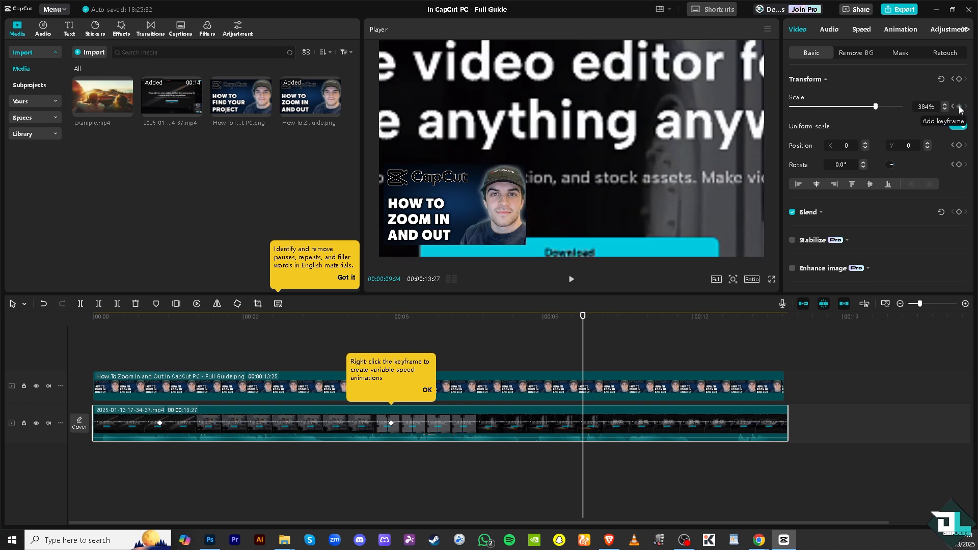
{"action": "left_click", "coordinate": [959, 107]}
{"action": "left_click_drag", "start_coordinate": [582, 316], "coordinate": [475, 338]}
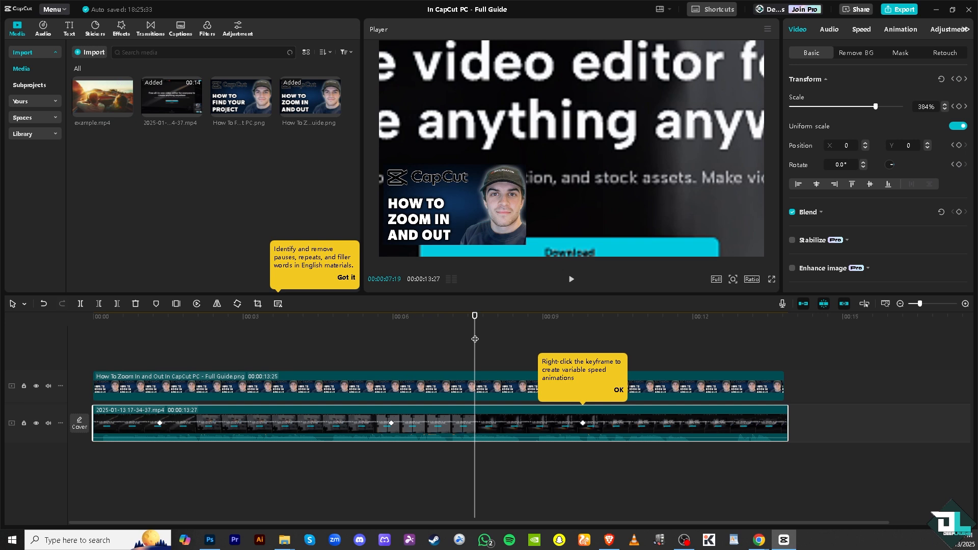
{"action": "key", "text": "ctrl+z"}
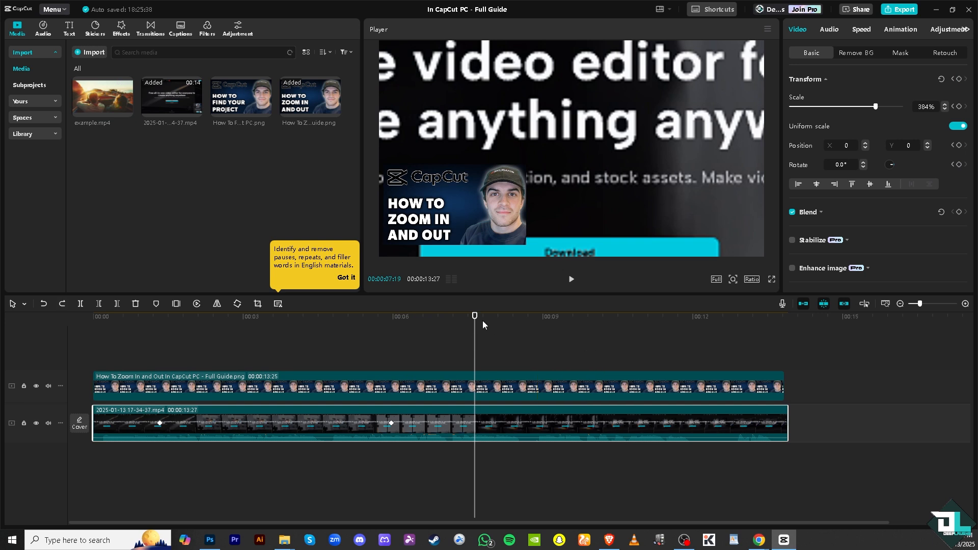
- Zoom the video clip out to 44% scale at 00:00:09:21 and add a Transform keyframe there
{"action": "left_click_drag", "start_coordinate": [475, 318], "coordinate": [577, 324]}
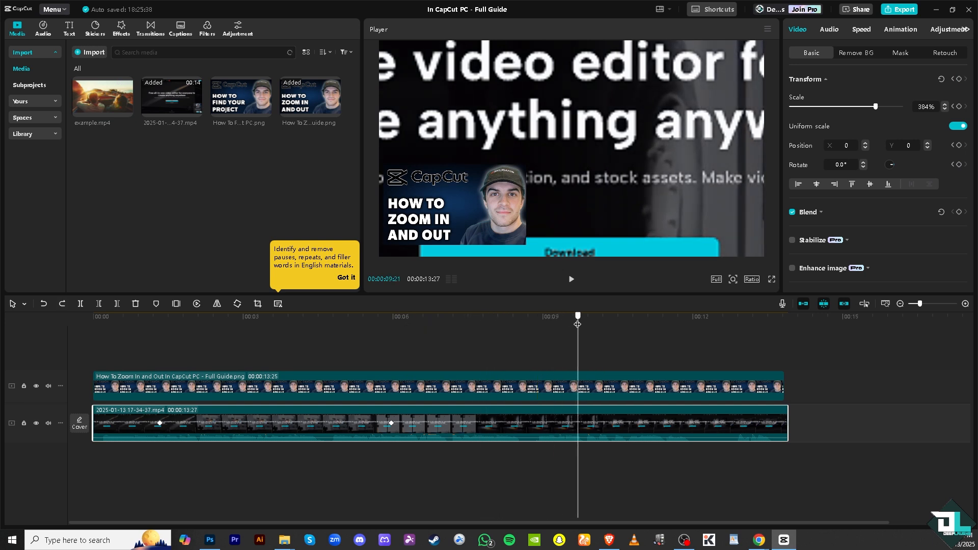
{"action": "left_click_drag", "start_coordinate": [878, 106], "coordinate": [817, 109]}
{"action": "key", "text": "ctrl+z"}
{"action": "left_click_drag", "start_coordinate": [879, 105], "coordinate": [811, 119]}
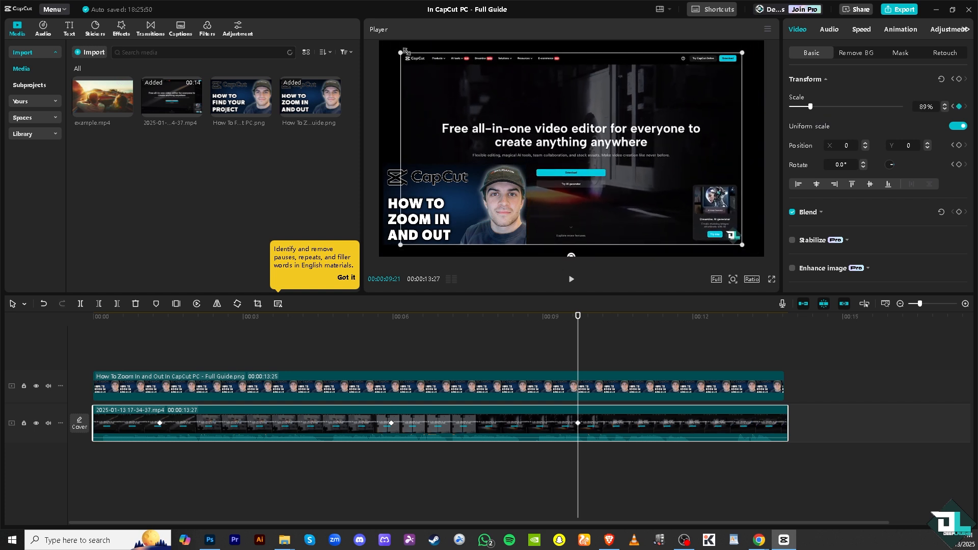
{"action": "left_click_drag", "start_coordinate": [400, 53], "coordinate": [492, 111]}
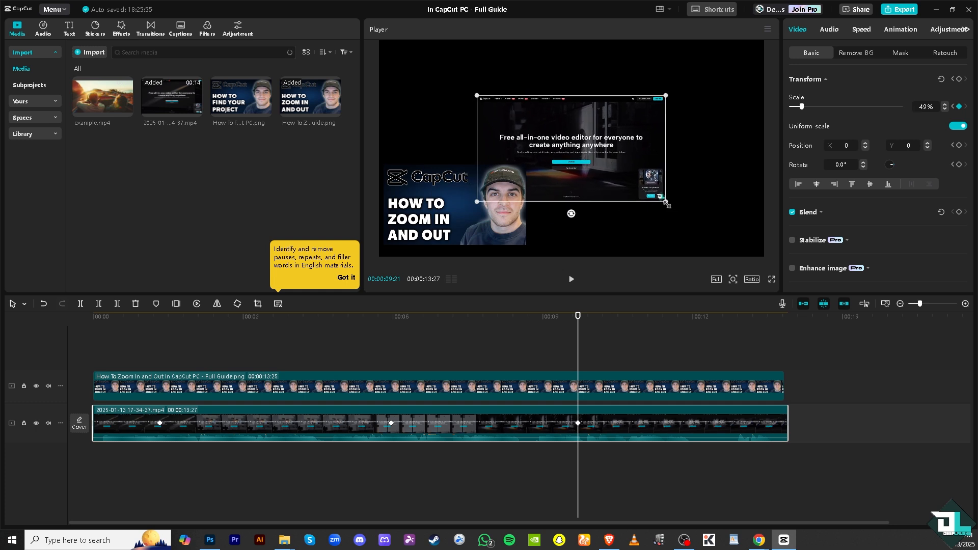
{"action": "mouse_move", "coordinate": [666, 204]}
{"action": "left_mouse_down"}
{"action": "mouse_move", "coordinate": [649, 192]}
{"action": "mouse_move", "coordinate": [657, 196]}
{"action": "left_mouse_up"}
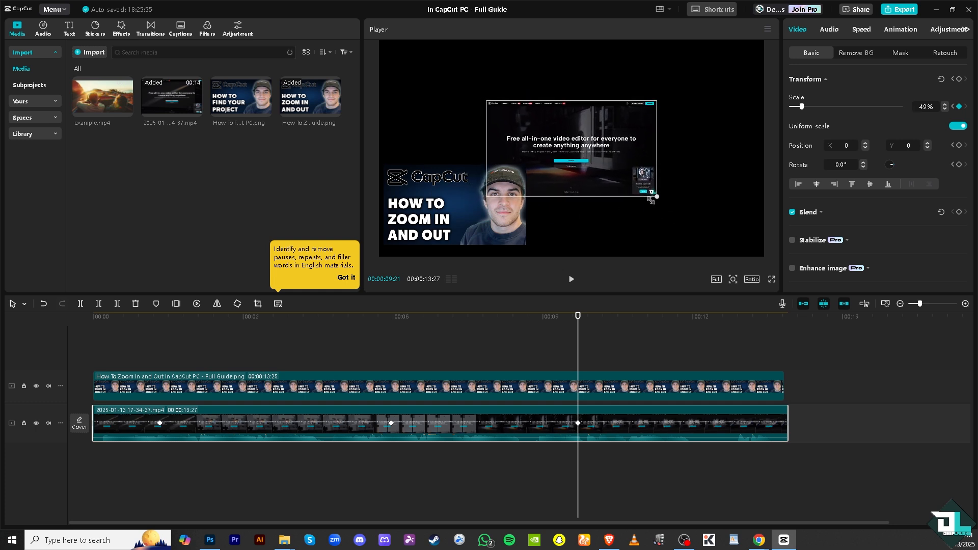
{"action": "left_click", "coordinate": [959, 80]}
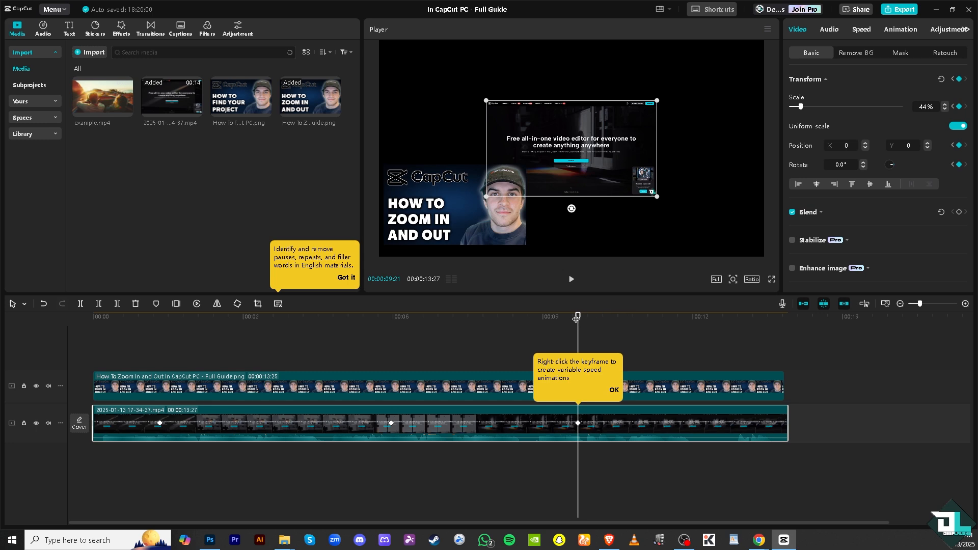
- Play the timeline from the beginning to review the complete zoom-in and zoom-out animation
{"action": "left_click_drag", "start_coordinate": [577, 313], "coordinate": [93, 313]}
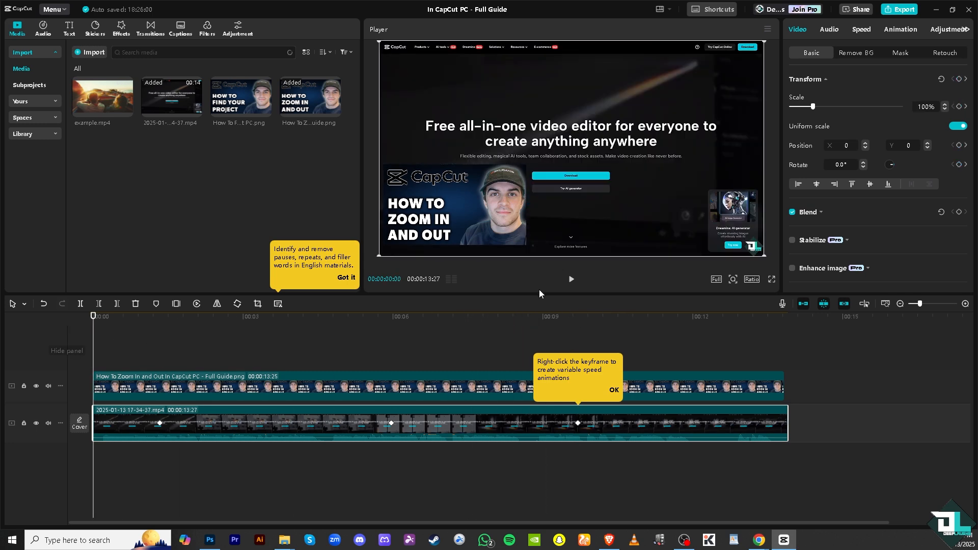
{"action": "left_click", "coordinate": [571, 279]}
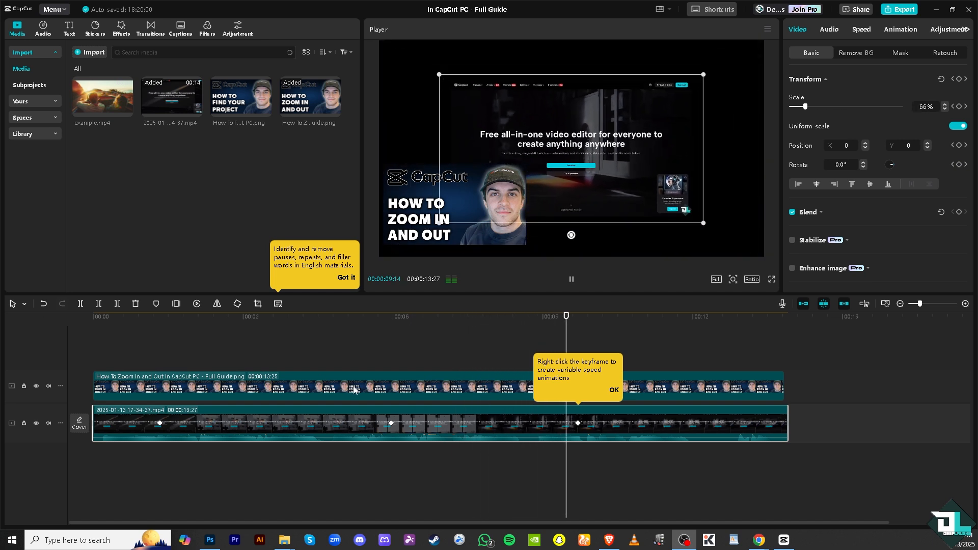
{"action": "left_click", "coordinate": [572, 281]}
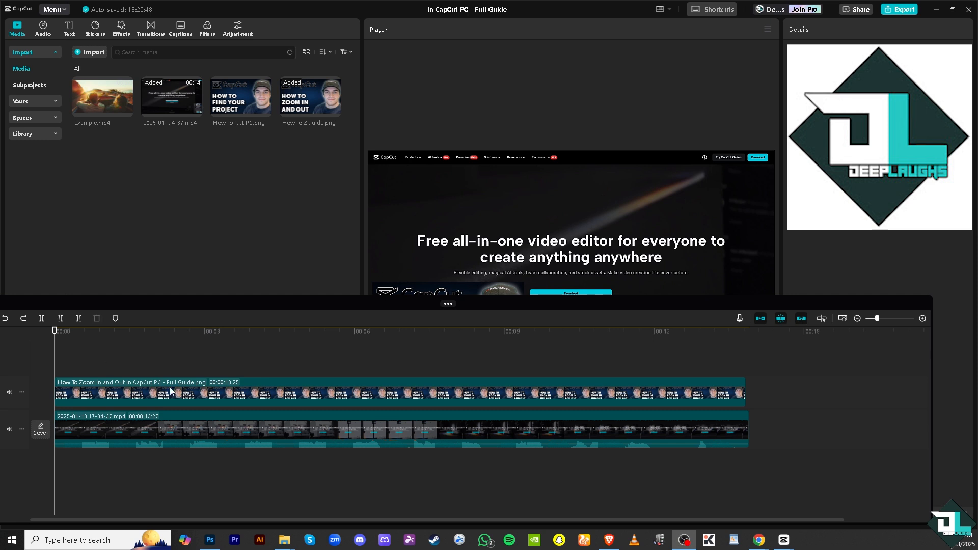
{"action": "left_click", "coordinate": [316, 351]}
{"action": "key", "text": "space"}
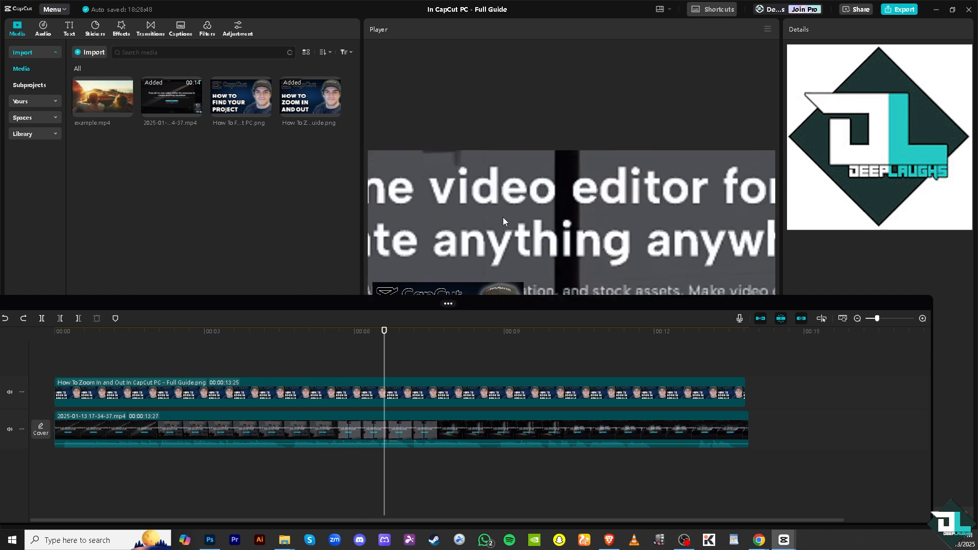
- Select the zoomed-in video clip in the preview and move its picture upward after the second keyframe
{"action": "left_click", "coordinate": [478, 216]}
{"action": "left_click_drag", "start_coordinate": [490, 209], "coordinate": [514, 145]}
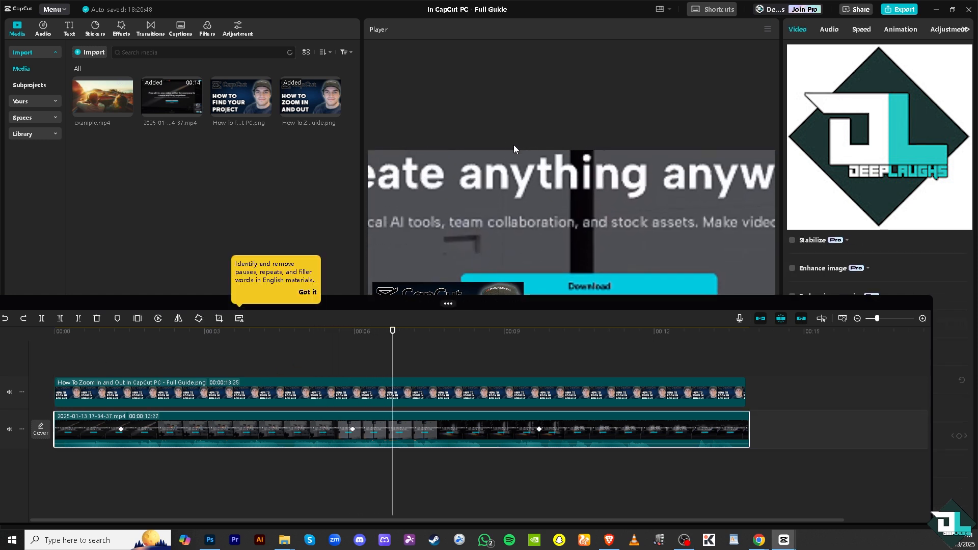